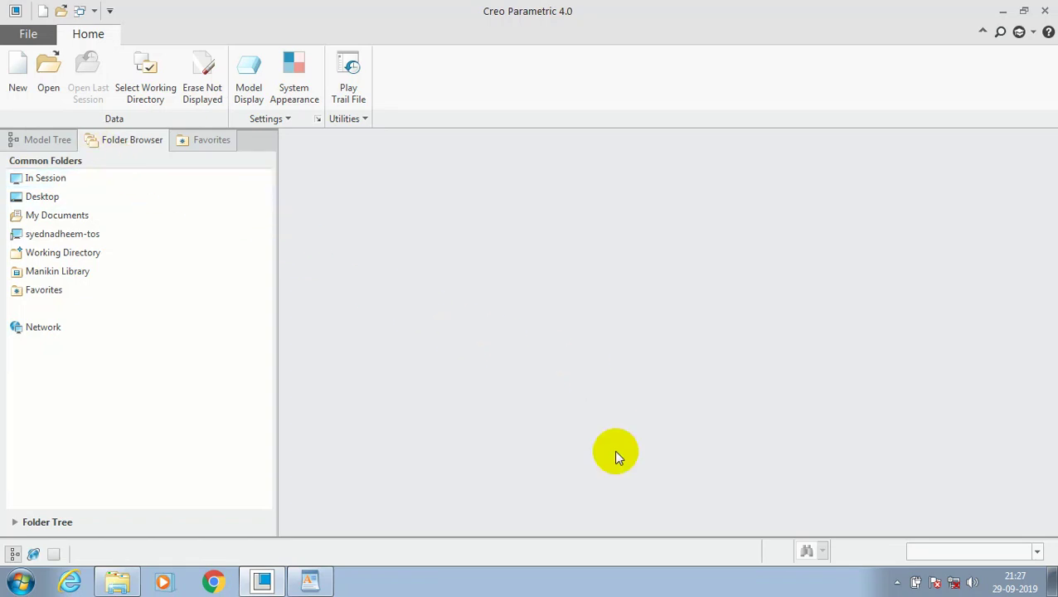
Create a new assembly named asm0002 from the default template
key("ctrl+n")
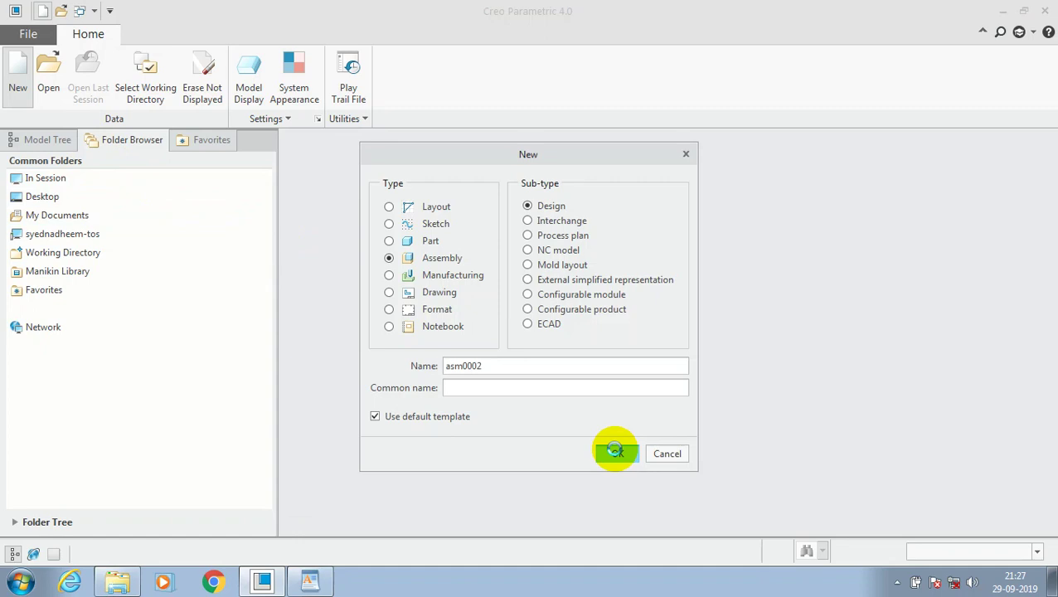
left_click(615, 451)
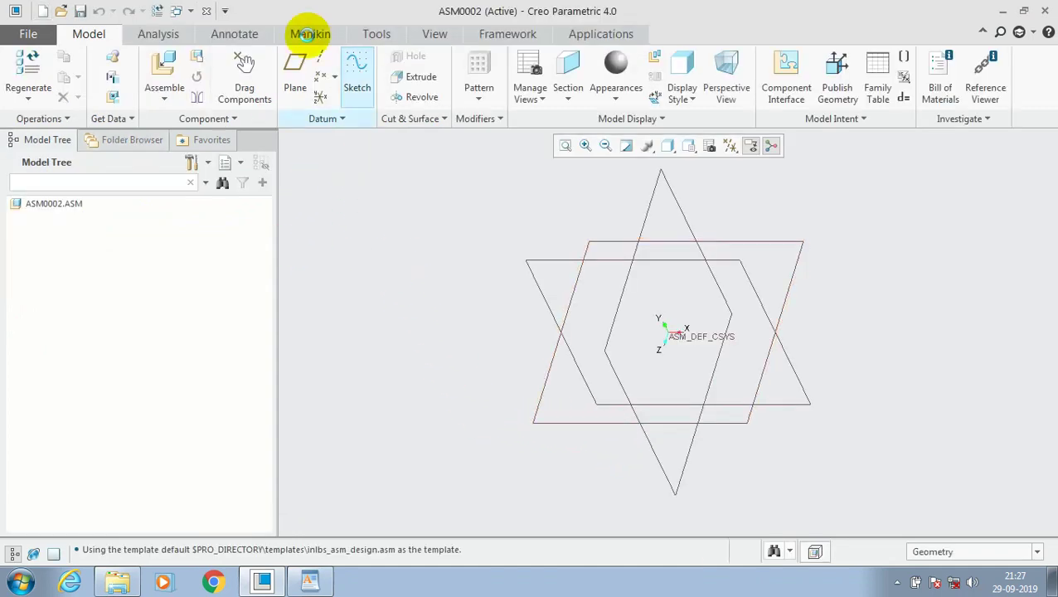
Insert ptc_manikin.asm as a manikin placed on the ASM_RIGHT datum plane
left_click(308, 34)
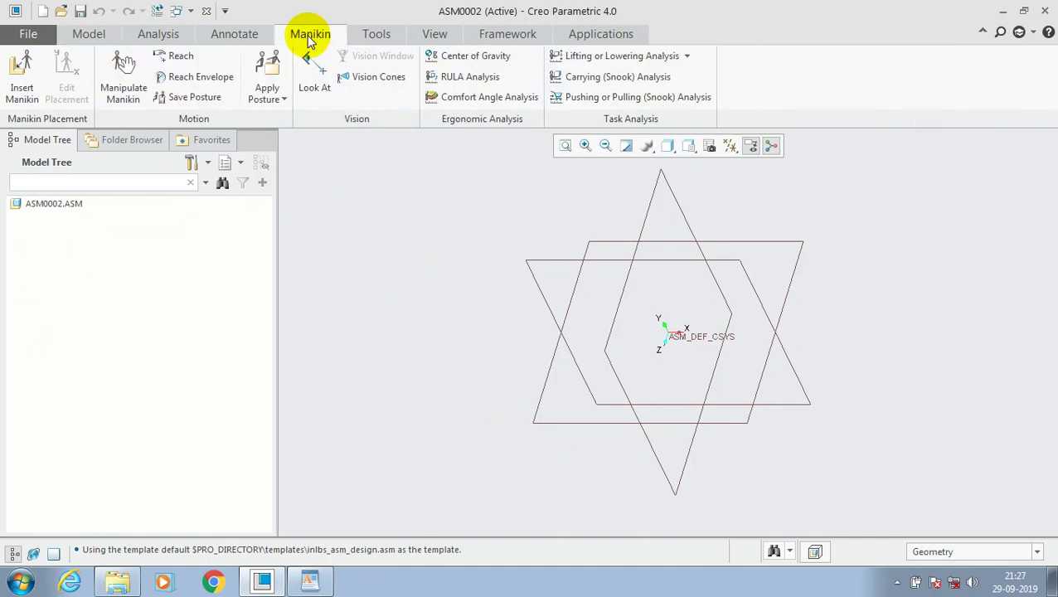
left_click(31, 83)
left_click(715, 489)
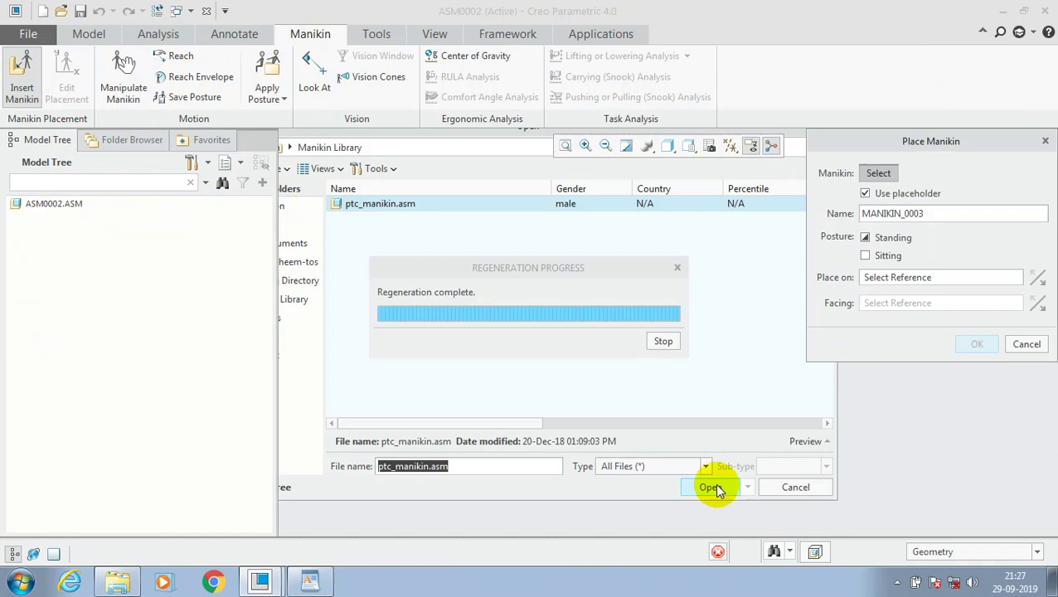
mouse_move(677, 359)
middle_mouse_down()
mouse_move(732, 298)
mouse_move(664, 366)
mouse_move(603, 345)
middle_mouse_up()
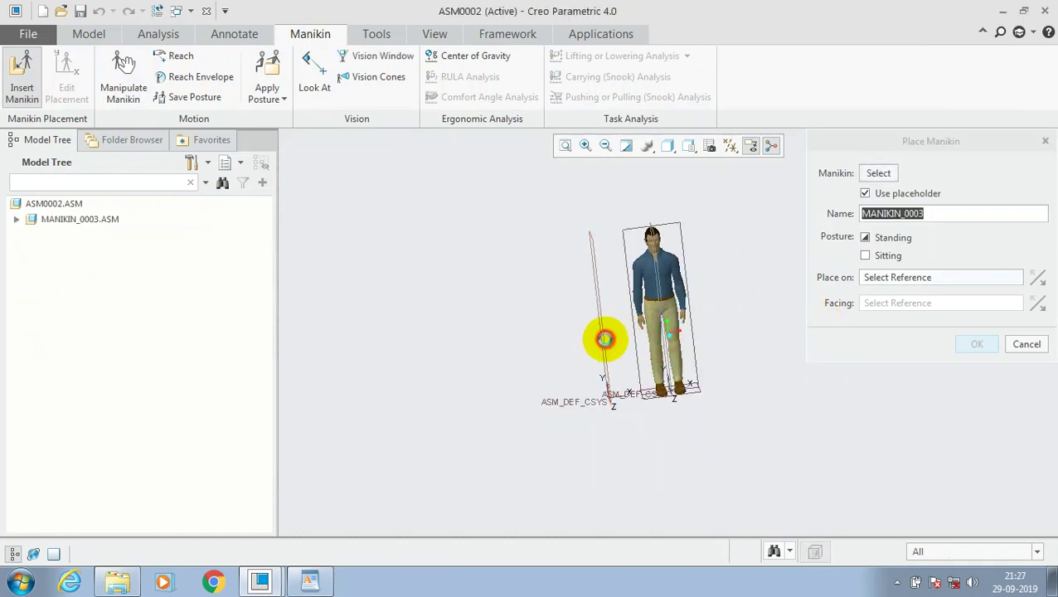
left_click(604, 339)
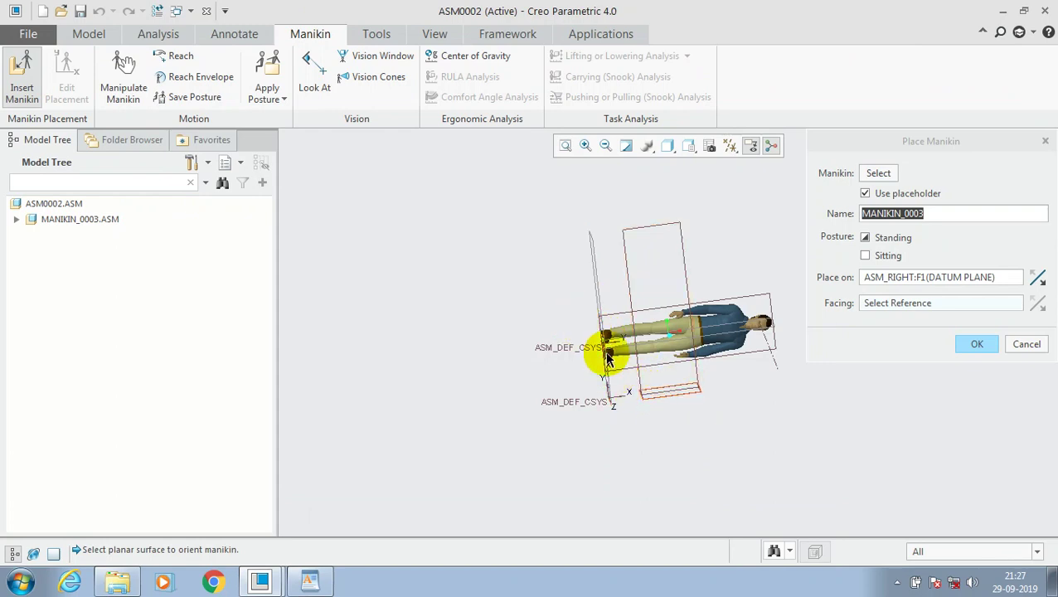
left_click(973, 344)
mouse_move(798, 397)
middle_mouse_down()
mouse_move(636, 322)
mouse_move(759, 262)
mouse_move(815, 383)
mouse_move(649, 438)
mouse_move(760, 307)
middle_mouse_up()
Orbit, refit and zoom to a three-quarter view of the upright manikin
mouse_move(687, 416)
middle_mouse_down()
mouse_move(614, 462)
mouse_move(749, 267)
mouse_move(881, 305)
mouse_move(683, 377)
mouse_move(643, 236)
mouse_move(609, 213)
middle_mouse_up()
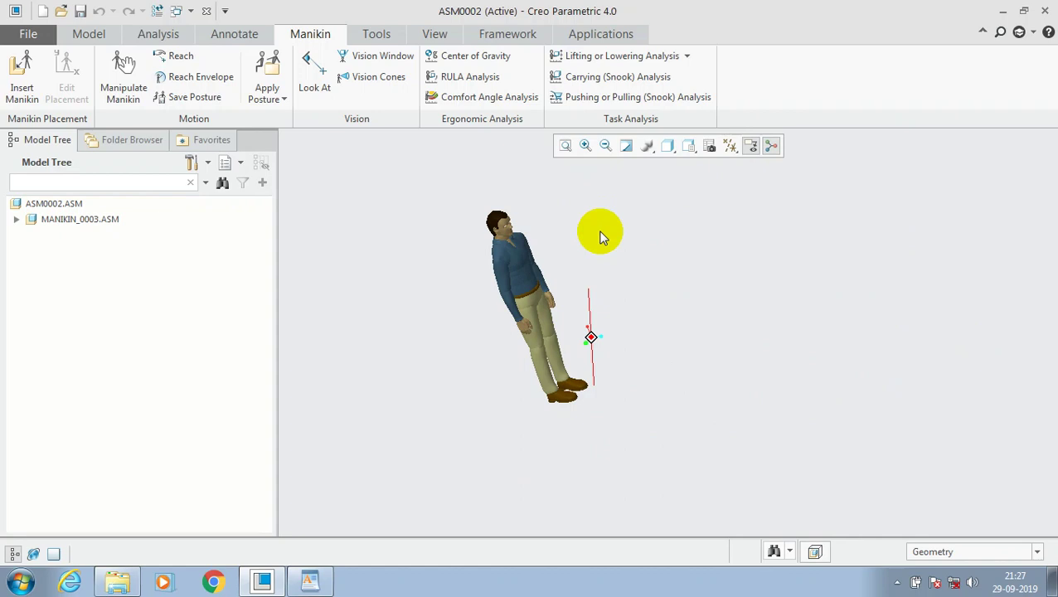
mouse_move(602, 237)
middle_mouse_down()
mouse_move(751, 287)
mouse_move(786, 283)
mouse_move(807, 241)
mouse_move(725, 267)
mouse_move(760, 243)
mouse_move(697, 199)
middle_mouse_up()
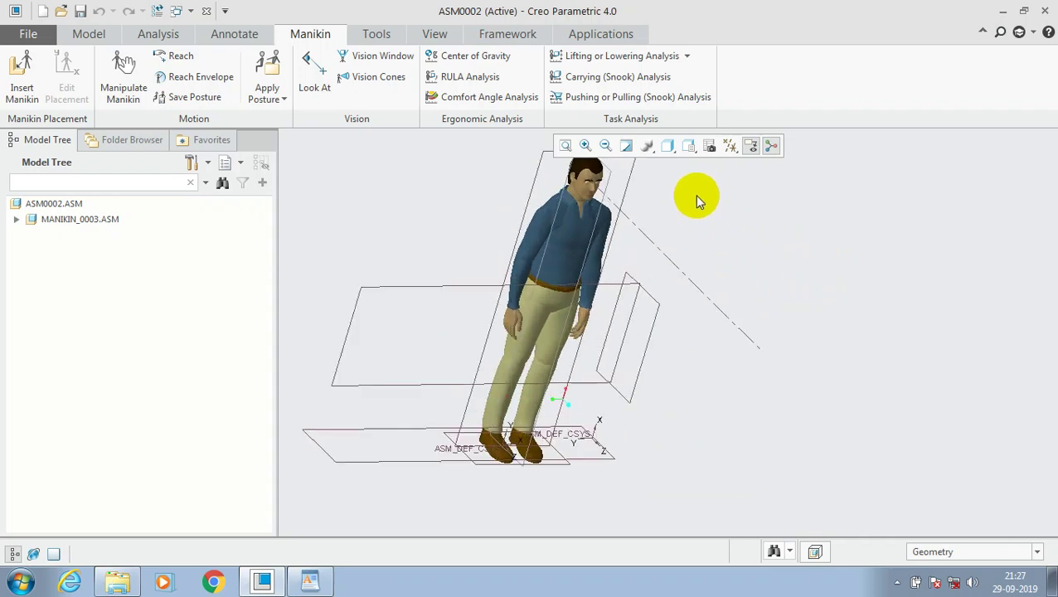
left_click(565, 145)
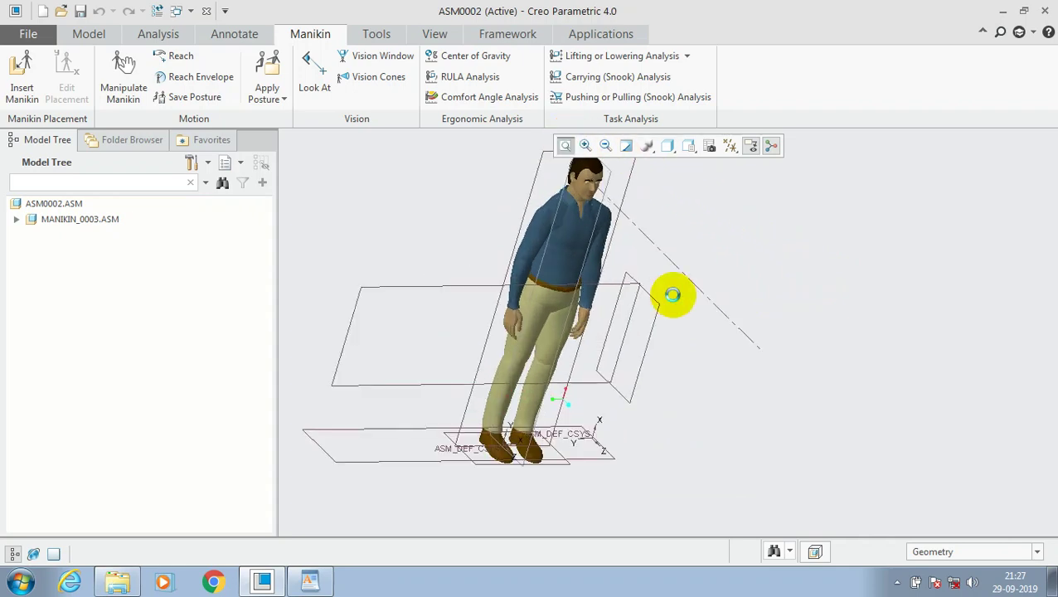
mouse_move(673, 294)
middle_mouse_down()
mouse_move(677, 229)
mouse_move(687, 241)
middle_mouse_up()
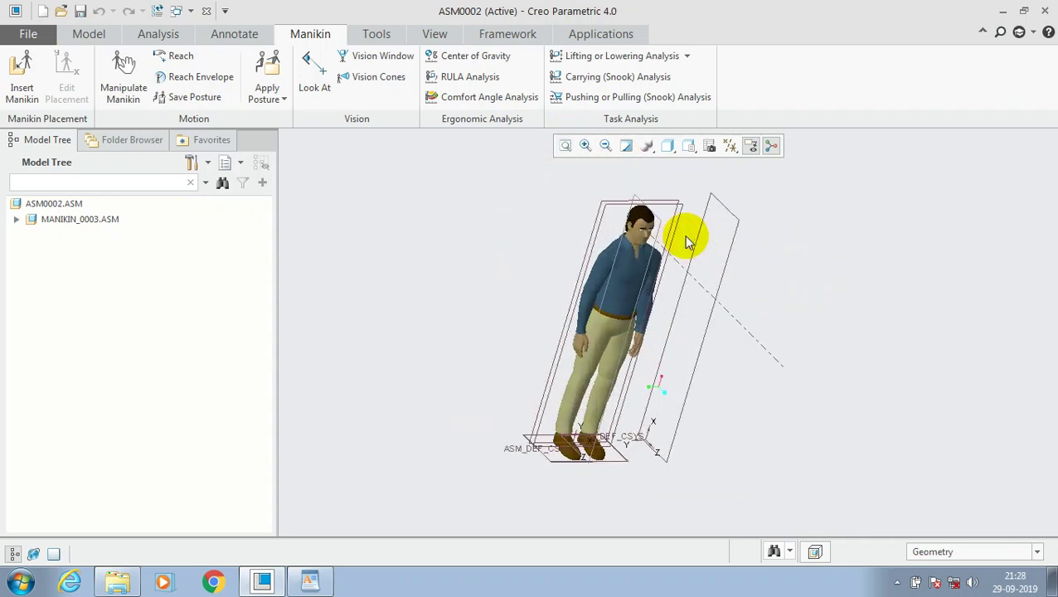
scroll(686, 241, "down", 2)
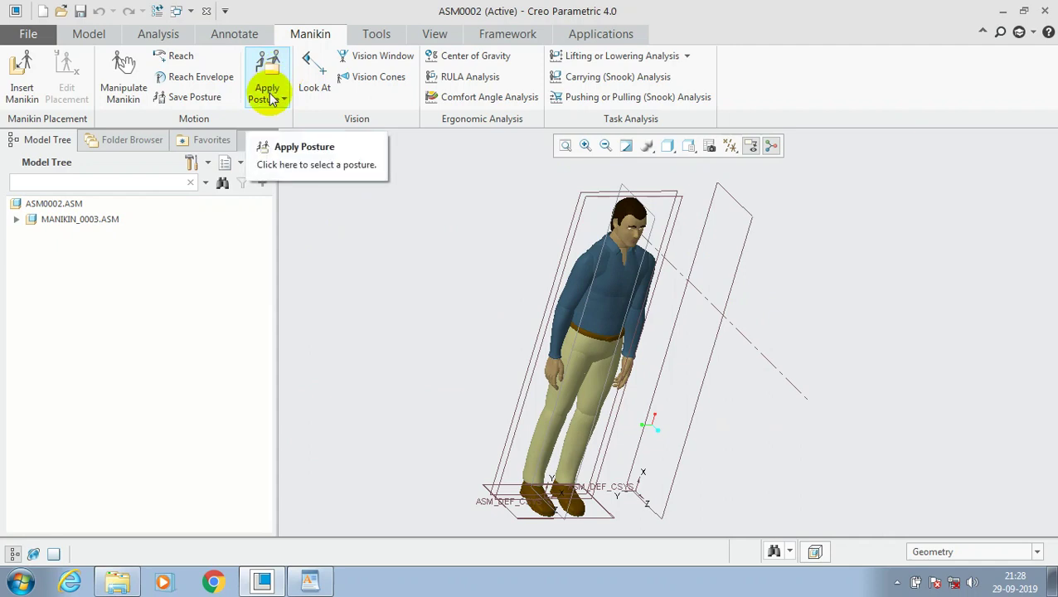
Apply the Kung Fu Stance2 macro posture to the manikin
left_click(273, 100)
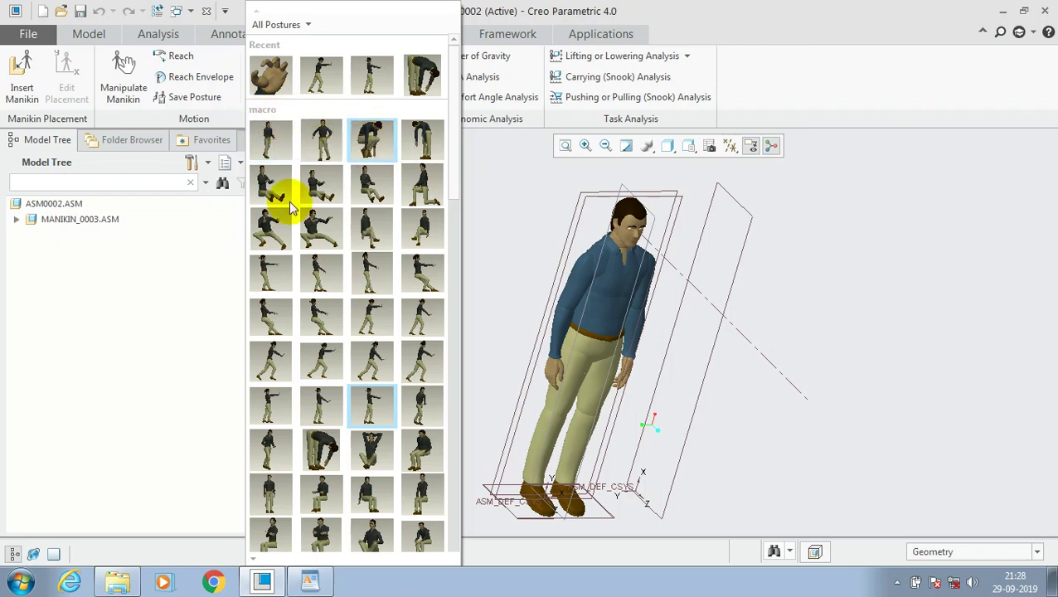
left_click(319, 226)
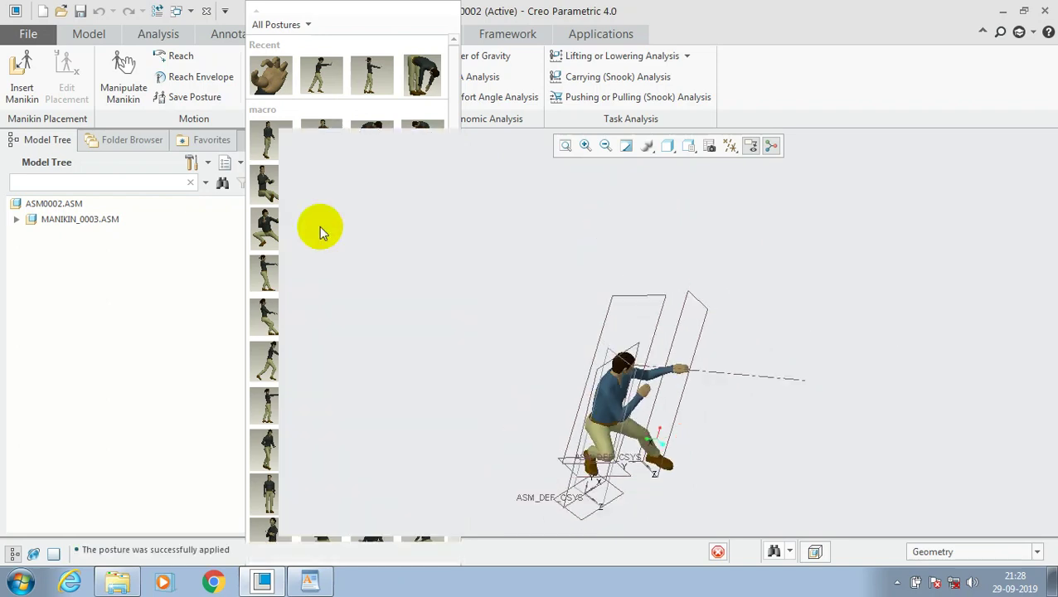
middle_click_drag(714, 489, 599, 360)
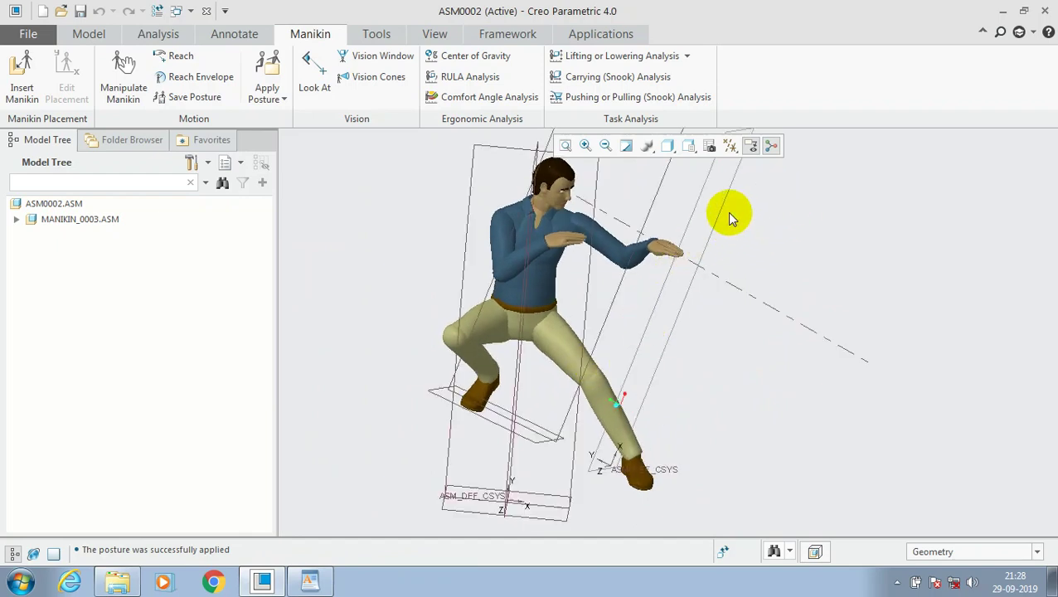
Apply a seated cross-legged macro posture to the manikin
left_click(267, 68)
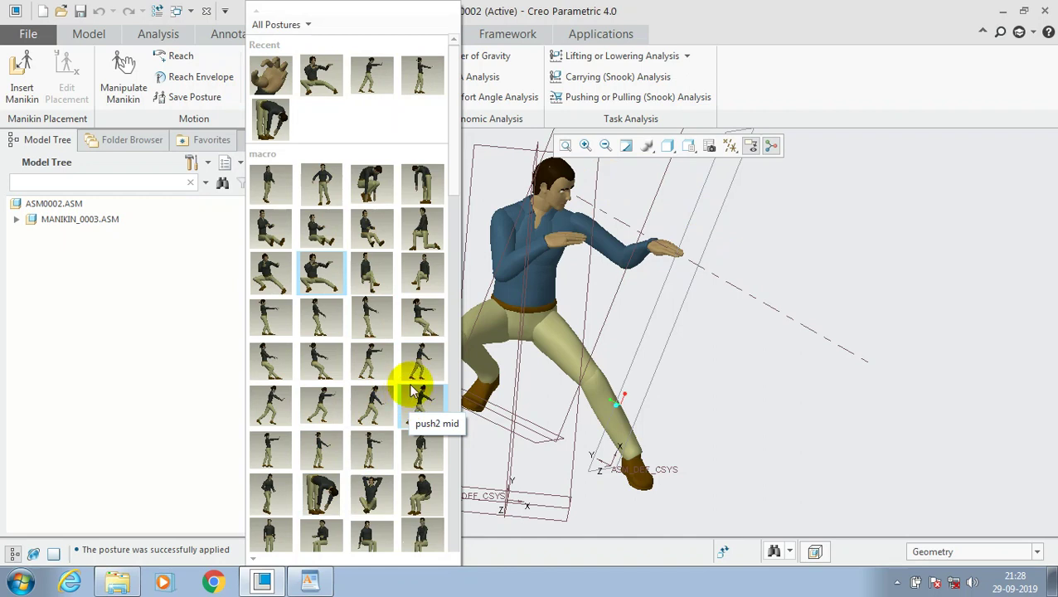
left_click(414, 287)
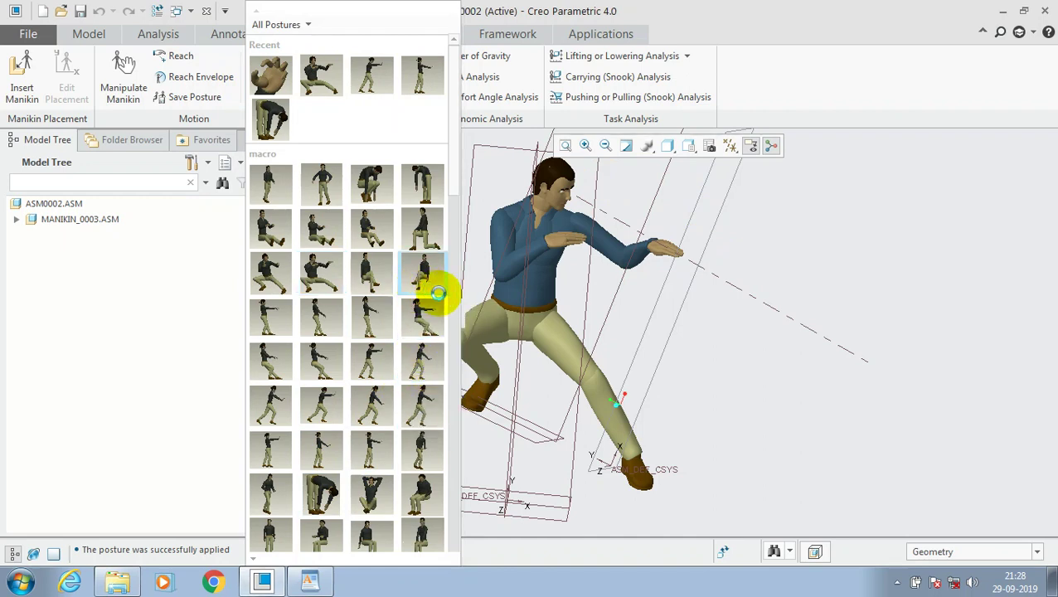
mouse_move(619, 432)
middle_mouse_down()
mouse_move(714, 388)
mouse_move(702, 439)
mouse_move(657, 402)
mouse_move(591, 419)
mouse_move(586, 331)
mouse_move(563, 297)
middle_mouse_up()
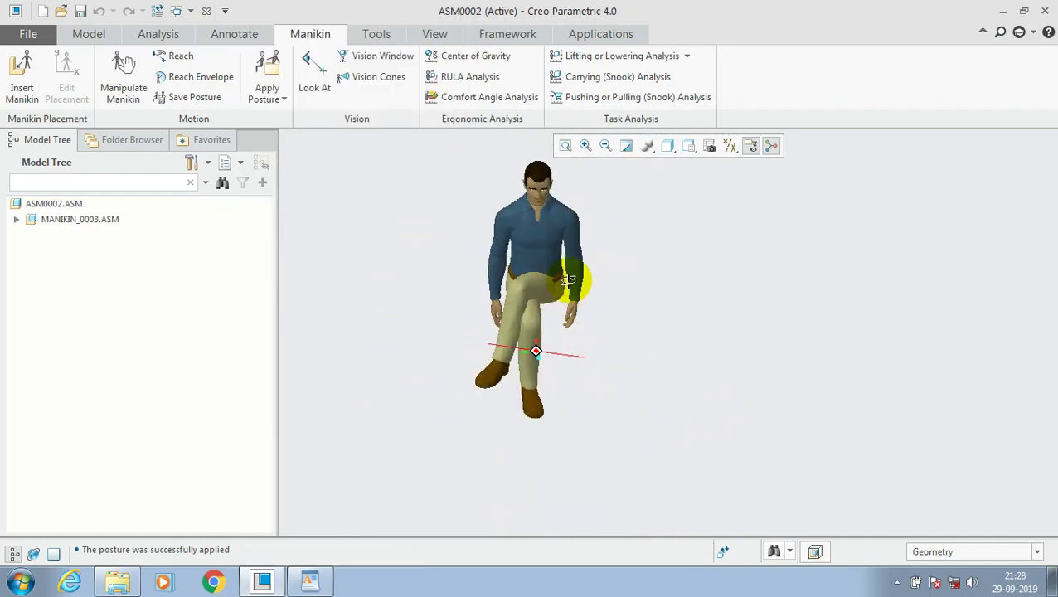
Apply a recently used stooped, stepping posture with arms reaching forward
left_click(268, 93)
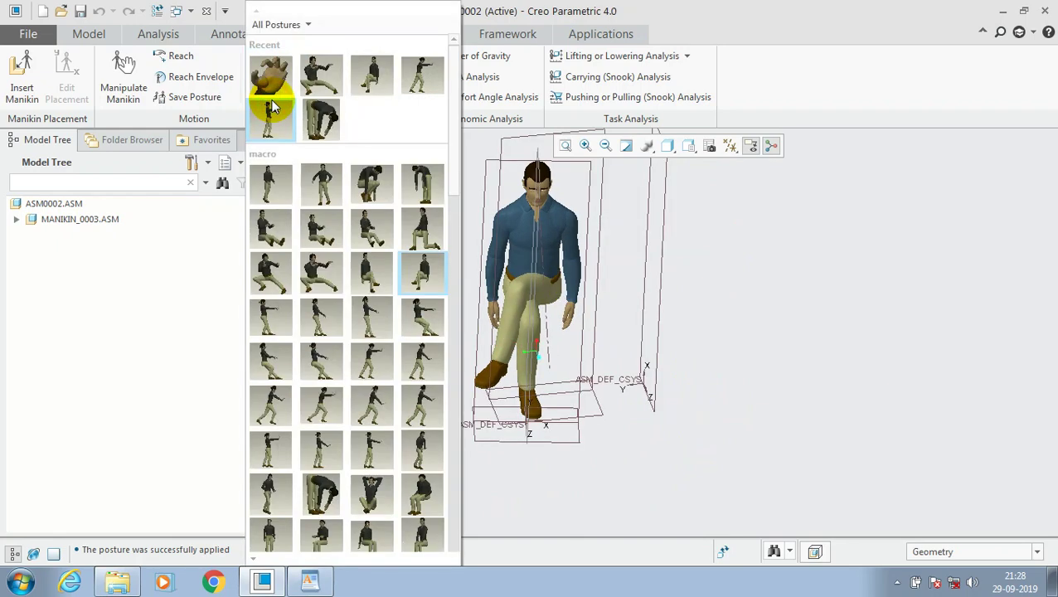
left_click(320, 359)
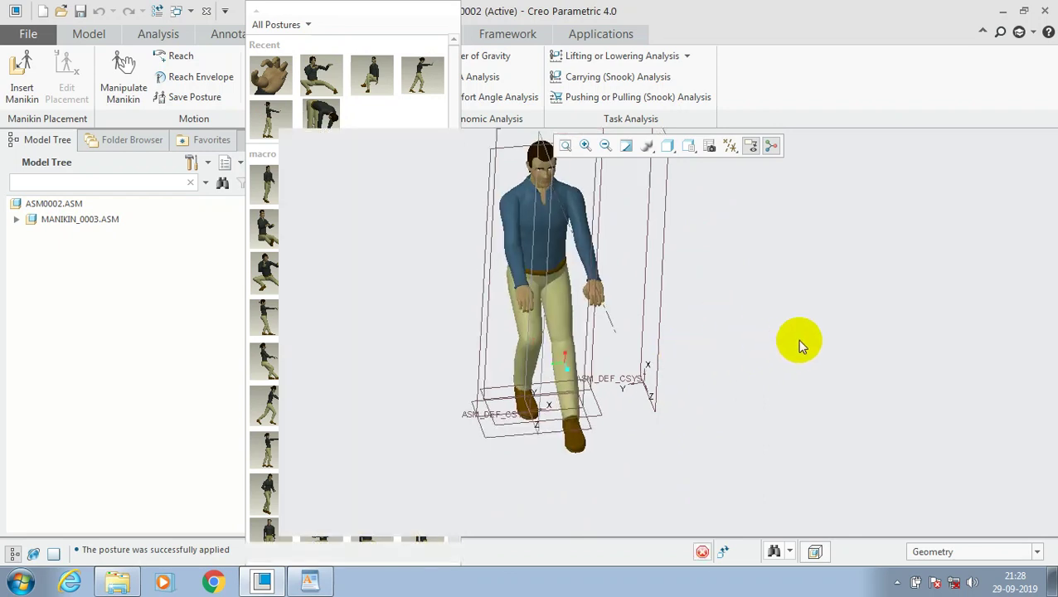
middle_click_drag(678, 359, 483, 278)
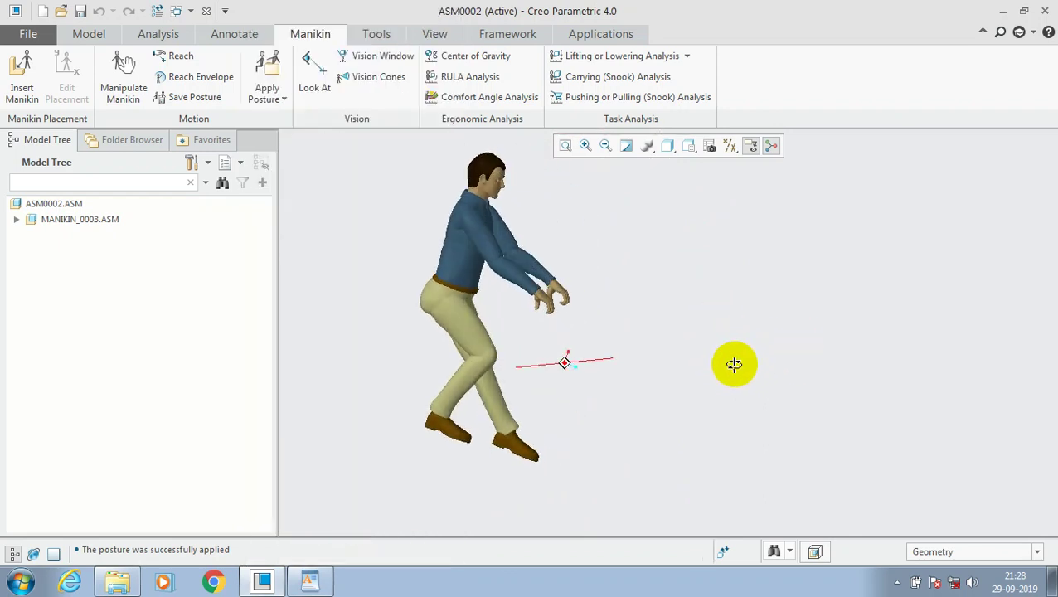
left_click(267, 79)
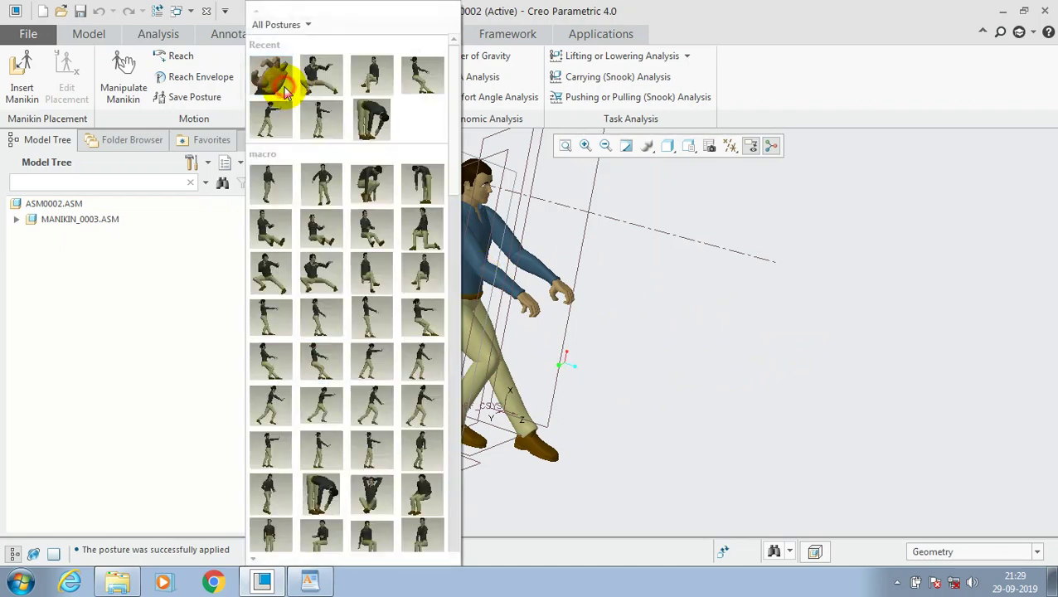
Apply the sitting crossed-arms posture so the manikin sits with arms folded
left_click(453, 375)
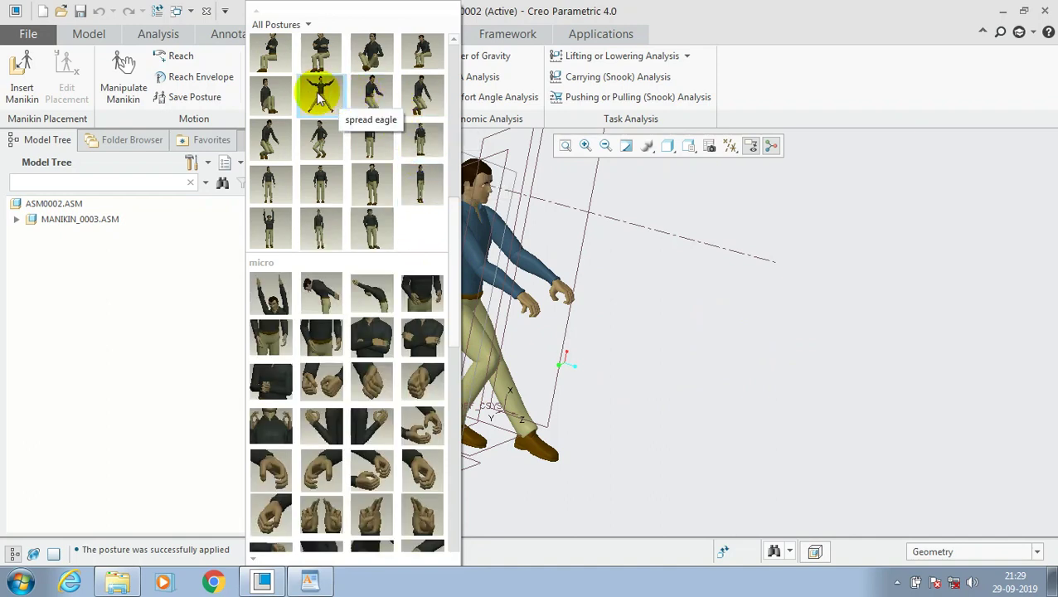
left_click(321, 52)
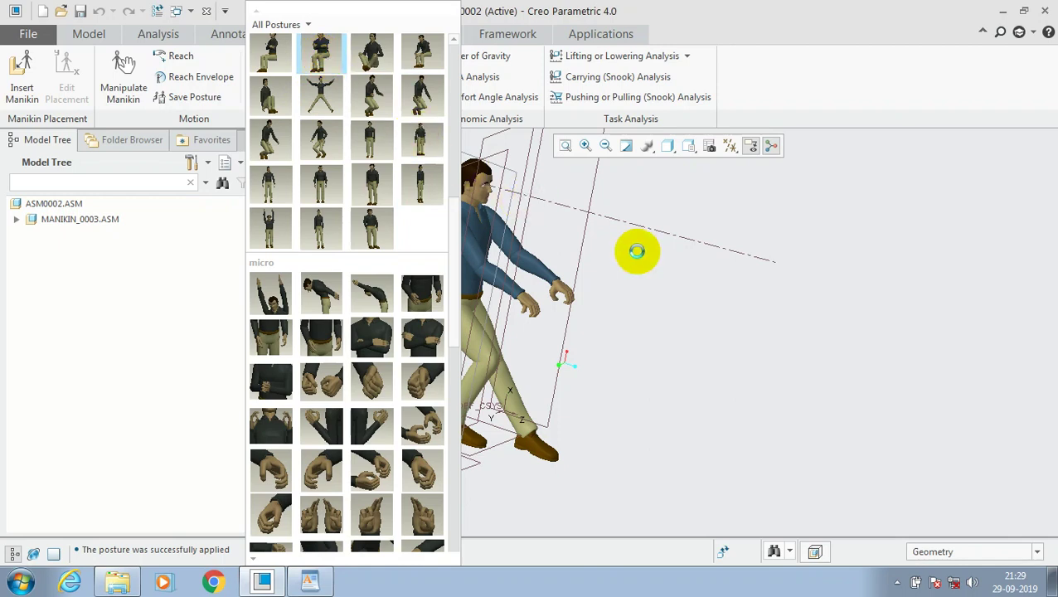
mouse_move(627, 296)
middle_mouse_down()
mouse_move(561, 314)
mouse_move(415, 284)
middle_mouse_up()
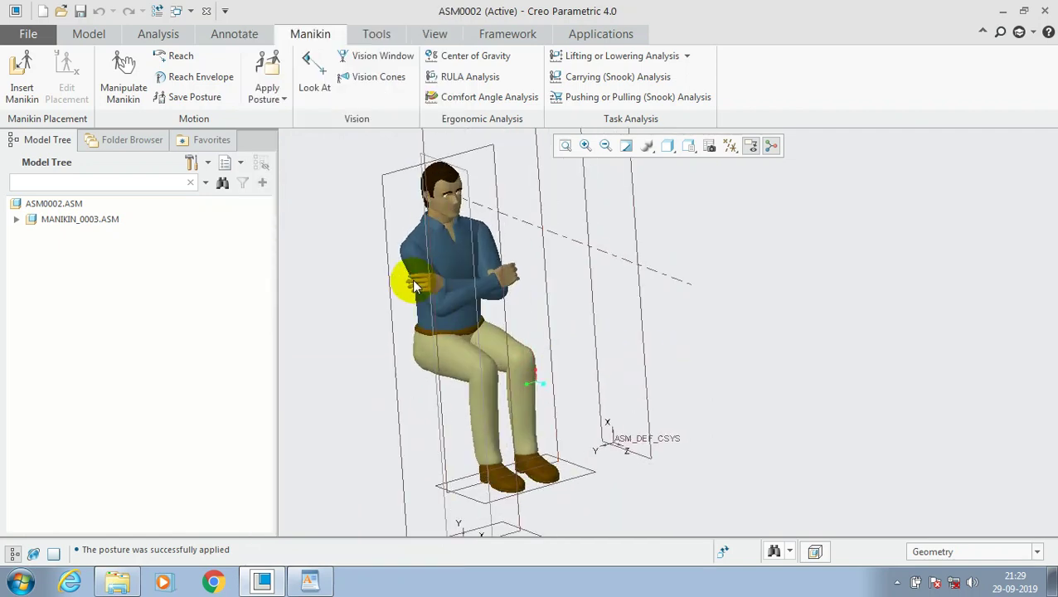
scroll(349, 307, "down", 2)
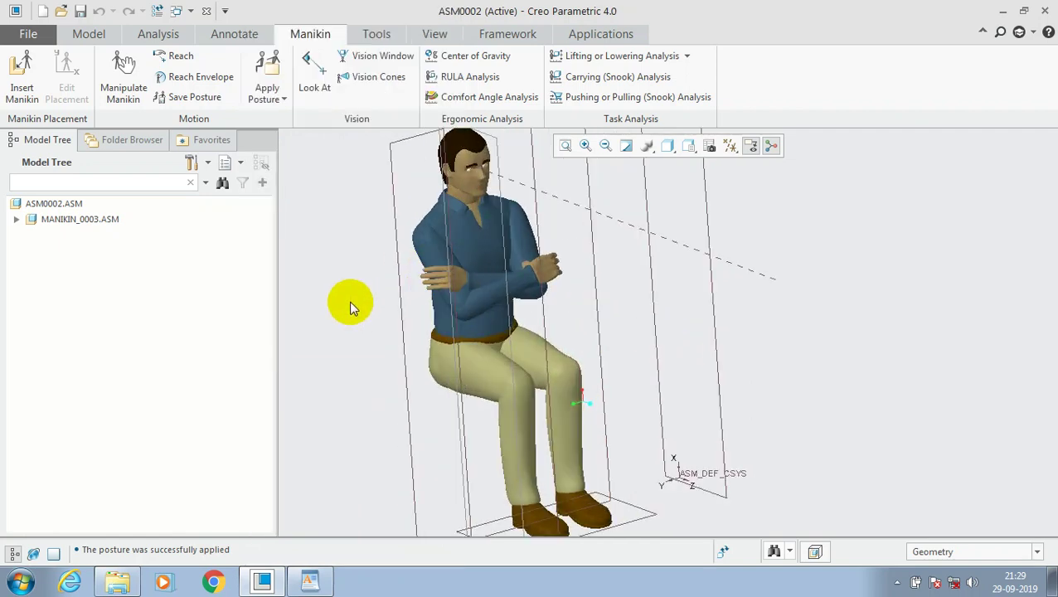
left_click(265, 97)
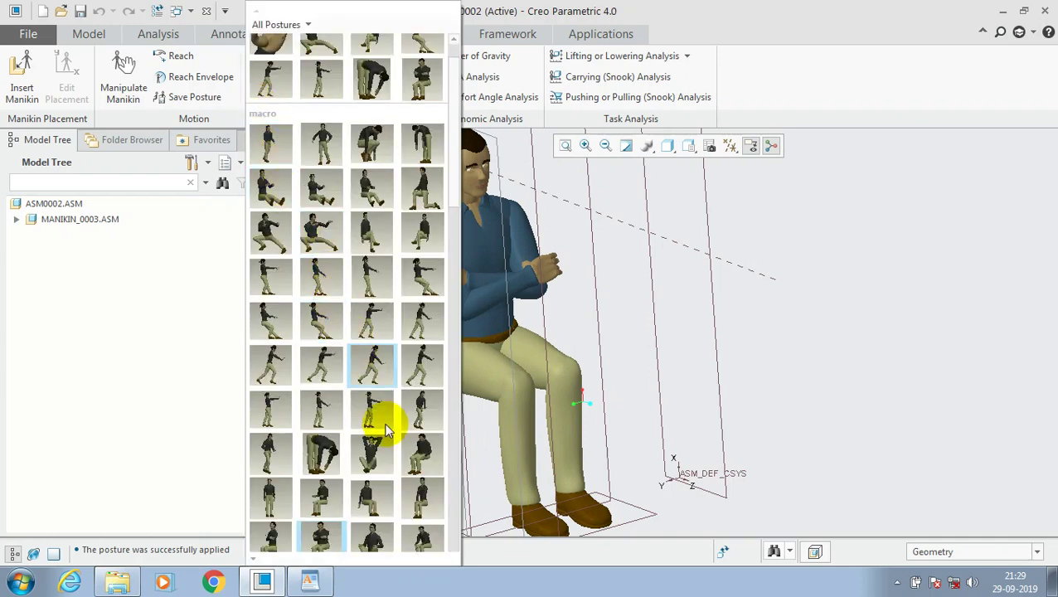
Apply the bent-over, toe-touching macro posture
left_click(321, 452)
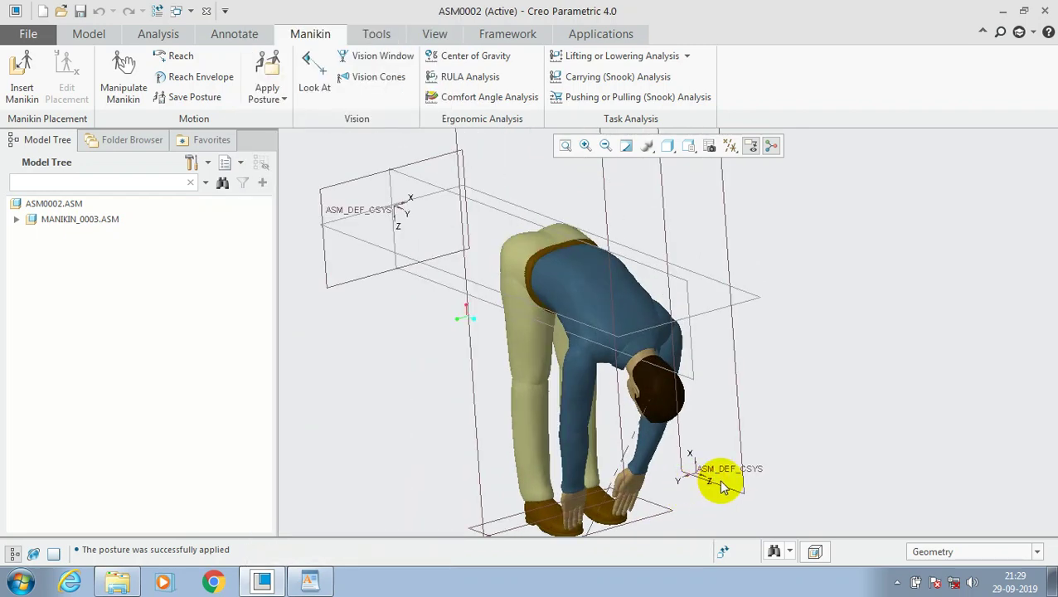
mouse_move(721, 488)
middle_mouse_down()
mouse_move(673, 496)
mouse_move(692, 496)
mouse_move(586, 441)
mouse_move(722, 471)
middle_mouse_up()
scroll(775, 494, "up", 1)
scroll(739, 513, "down", 1)
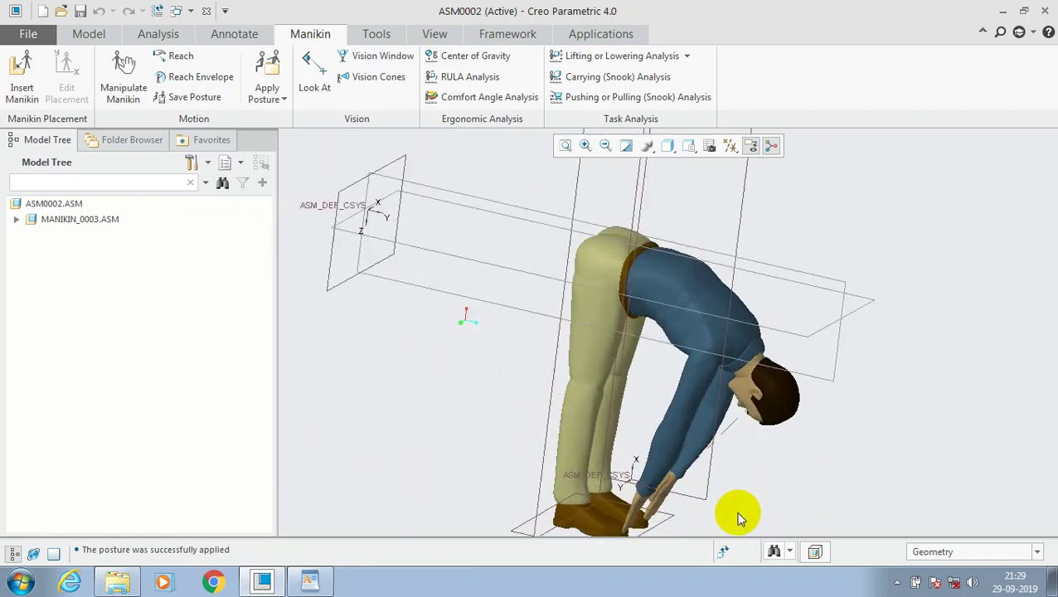
scroll(736, 511, "down", 1)
Apply the last macro standing posture with arms relaxed at the sides
left_click(275, 93)
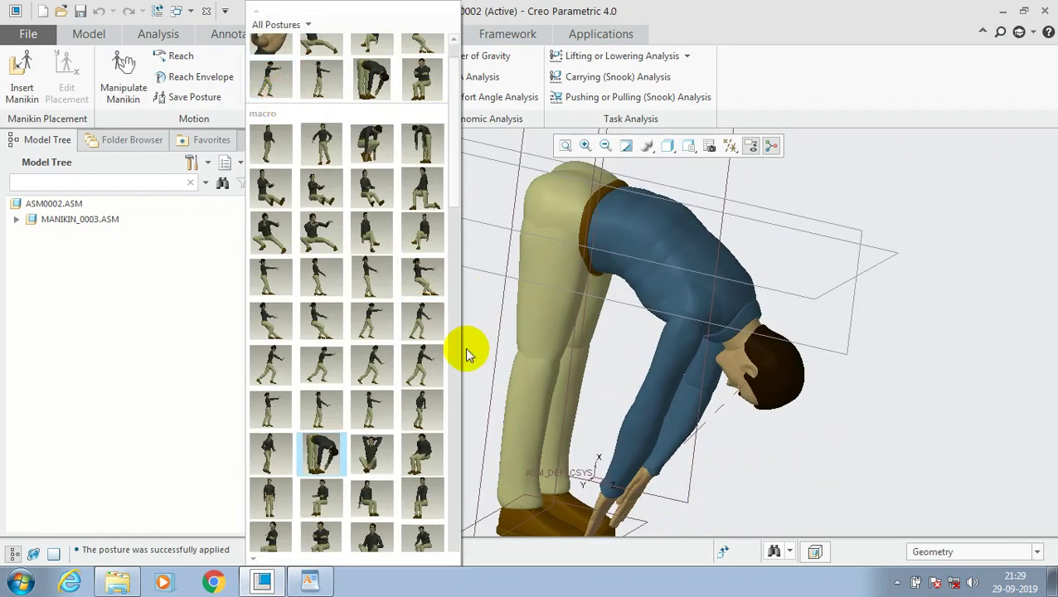
left_click(454, 313)
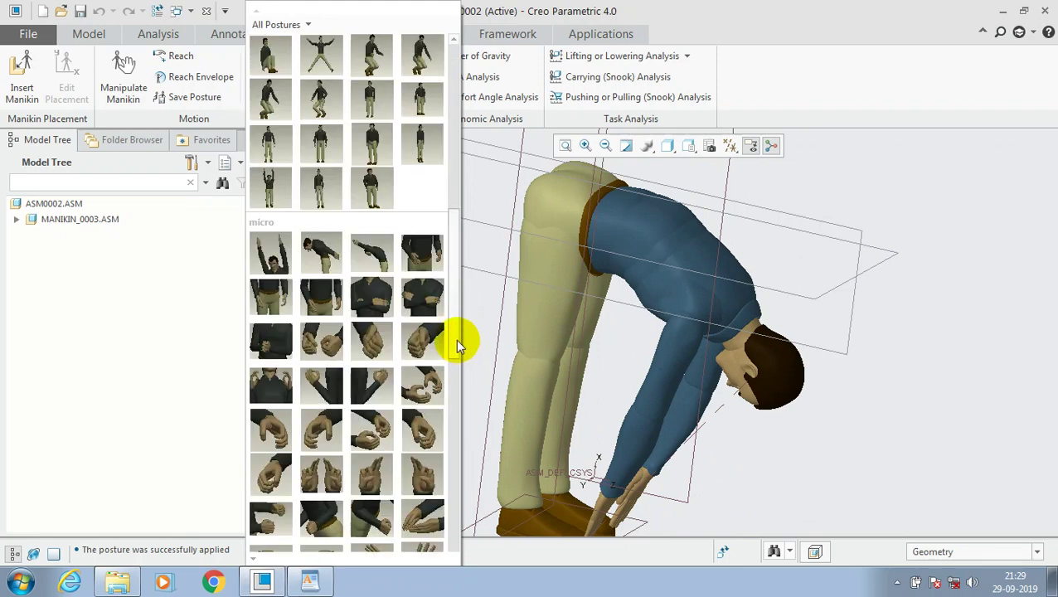
left_click(371, 186)
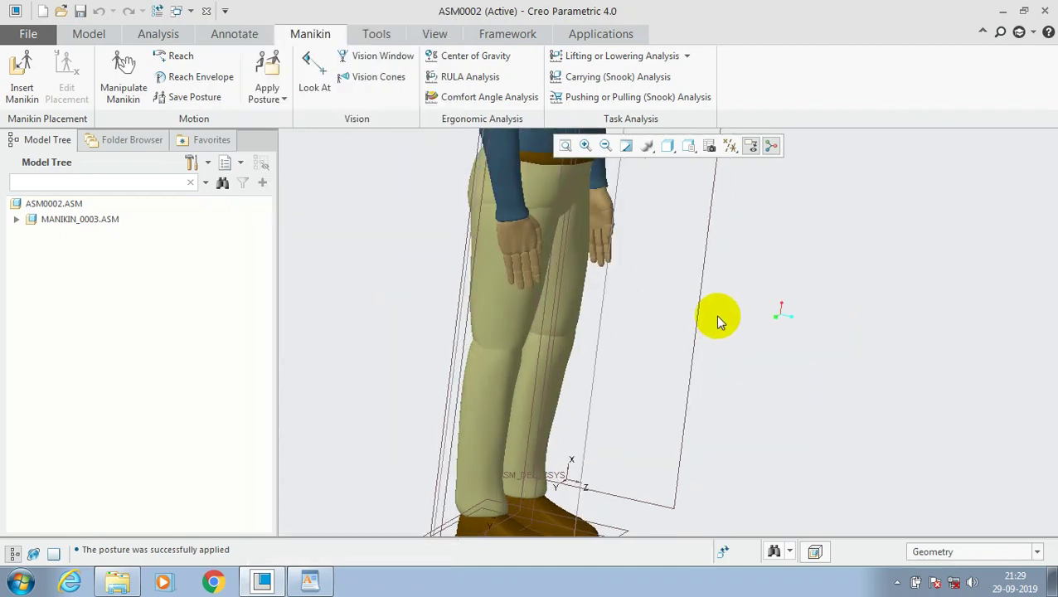
scroll(719, 322, "up", 2)
scroll(717, 319, "up", 1)
scroll(718, 247, "down", 3)
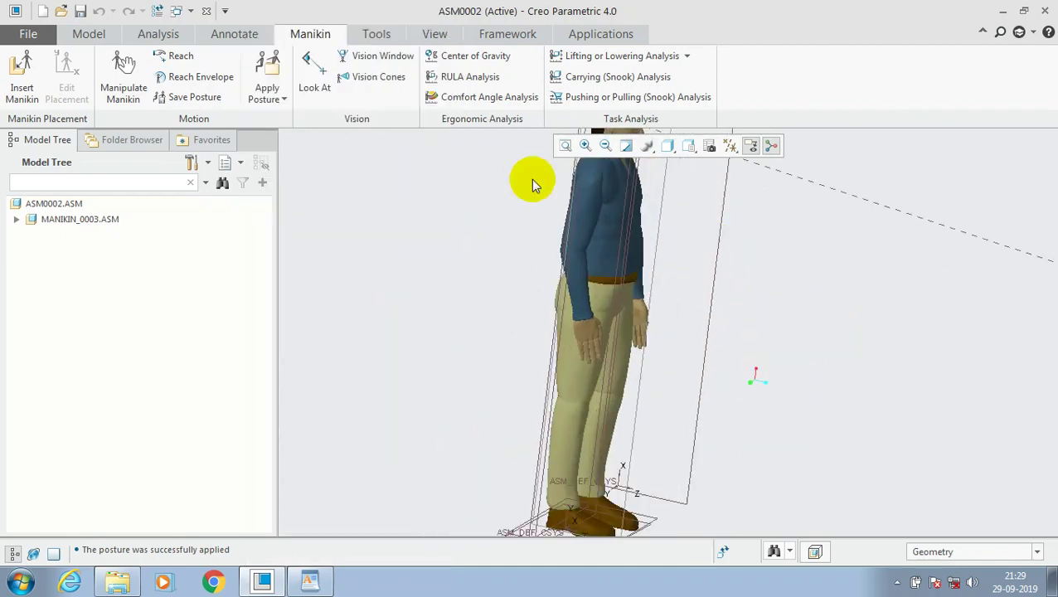
Apply the arms-raised micro posture and a clenched-fist hand posture
left_click(274, 98)
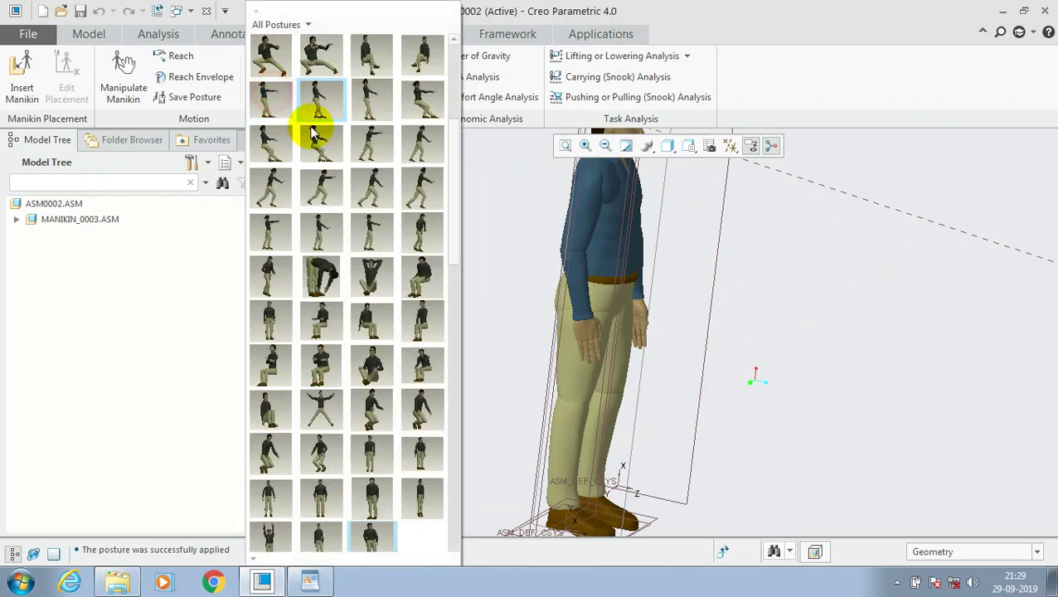
left_click_drag(457, 142, 464, 254)
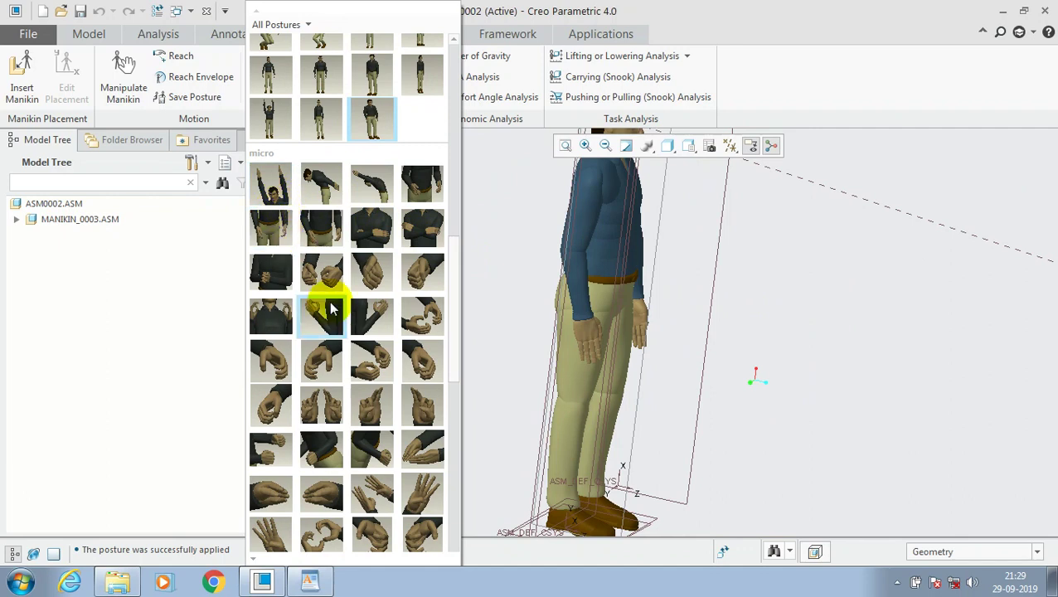
left_click(289, 195)
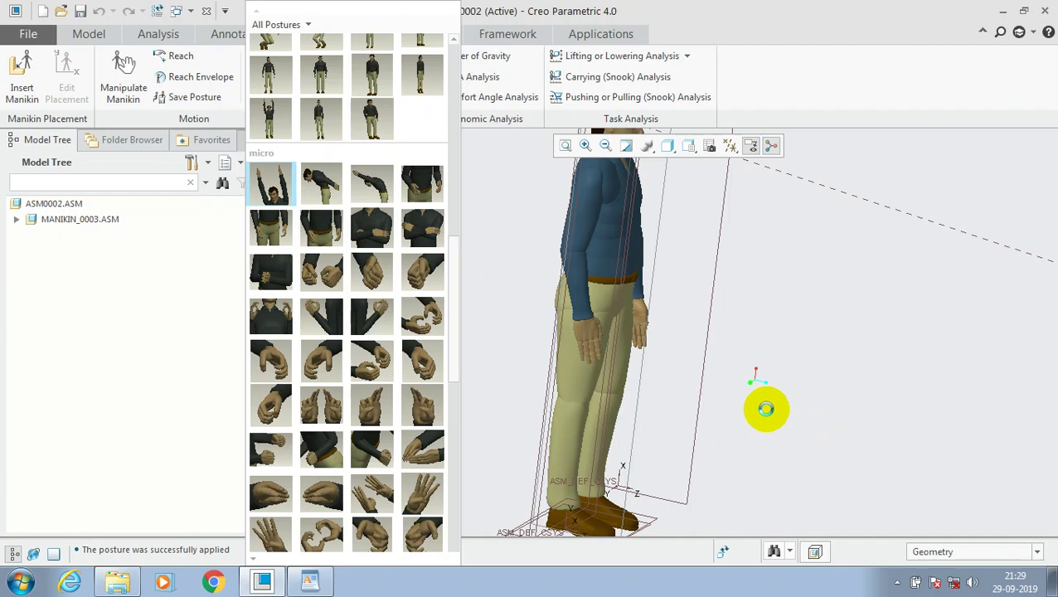
left_click(766, 409)
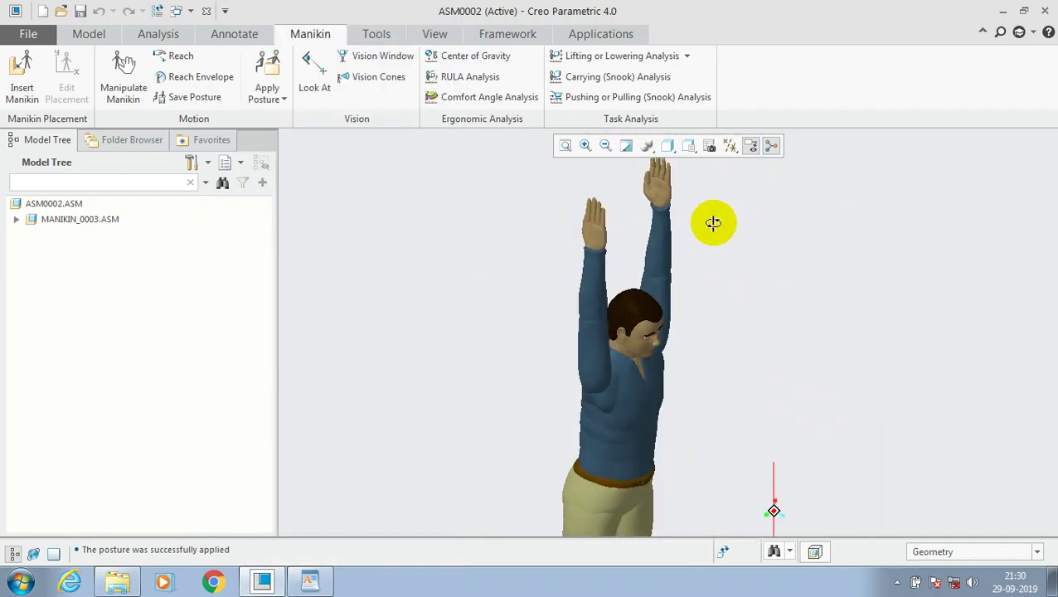
left_click(269, 83)
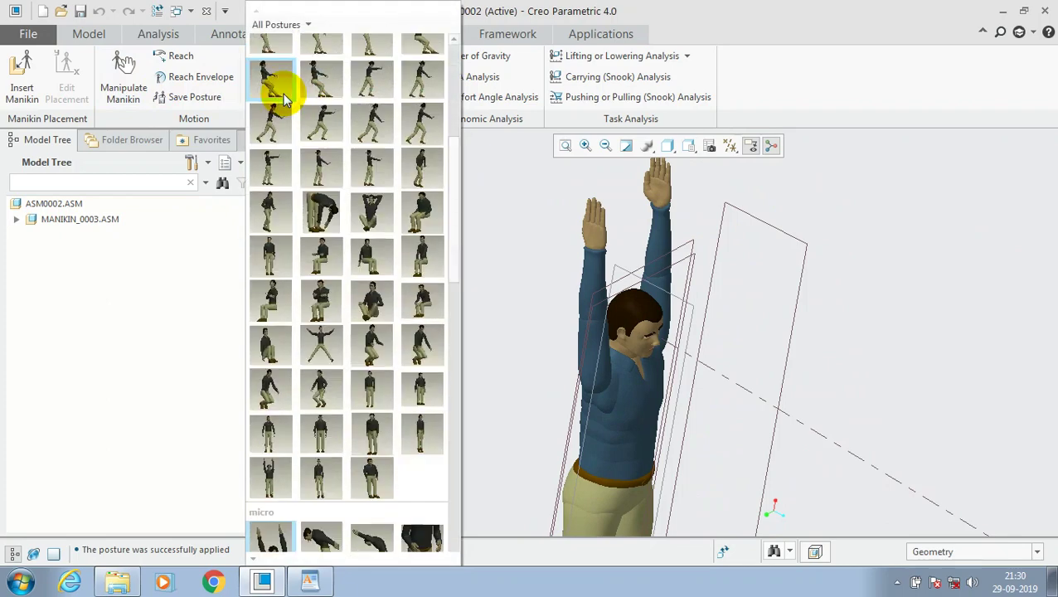
scroll(353, 332, "down", 5)
left_click(371, 326)
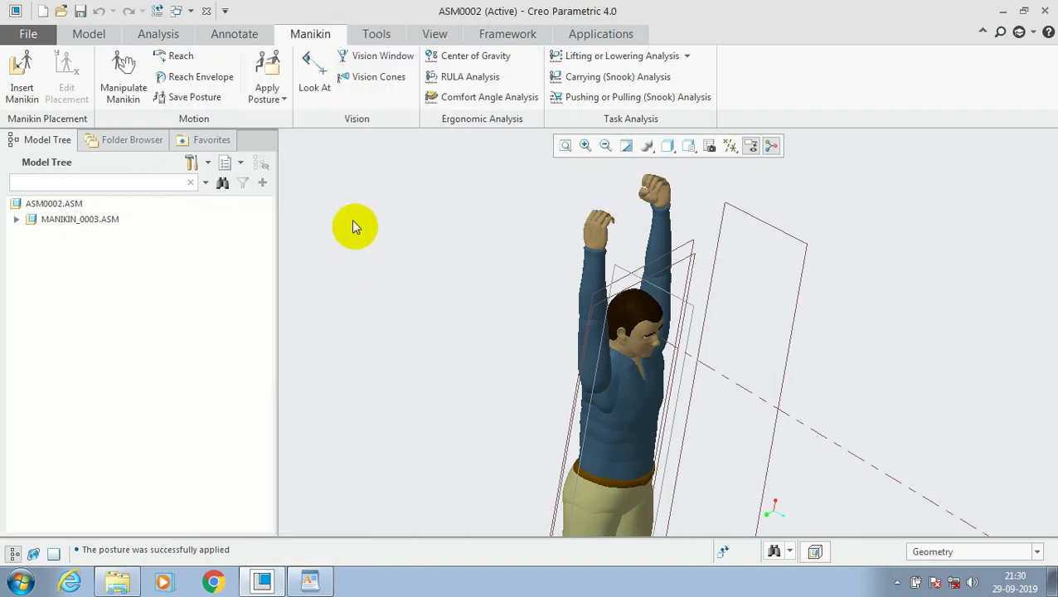
Apply the arms-forward reaching posture with hands held flat
left_click(267, 87)
scroll(365, 348, "down", 5)
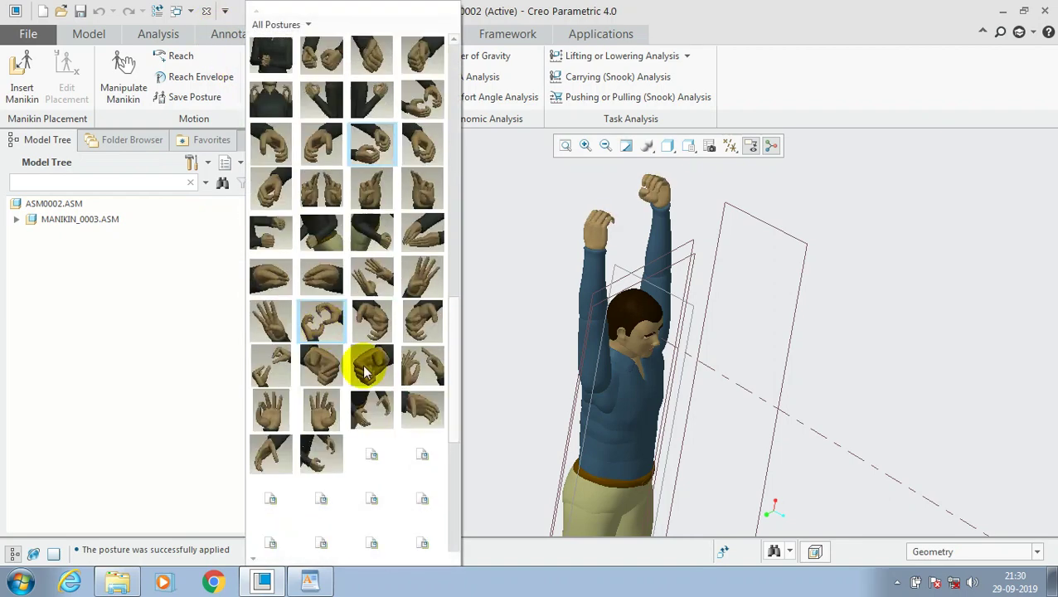
scroll(371, 369, "down", 2)
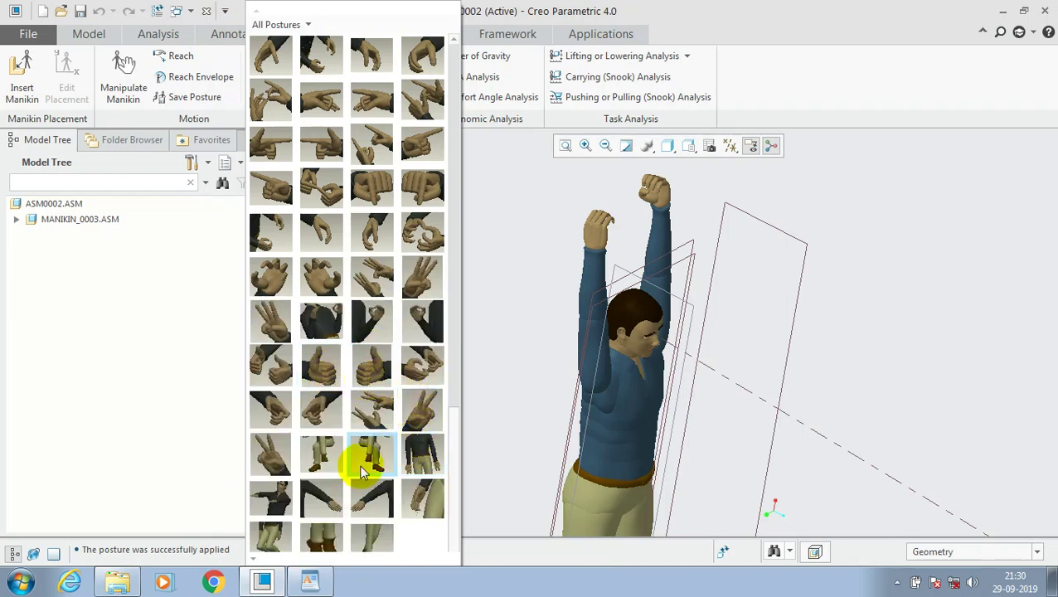
left_click(269, 498)
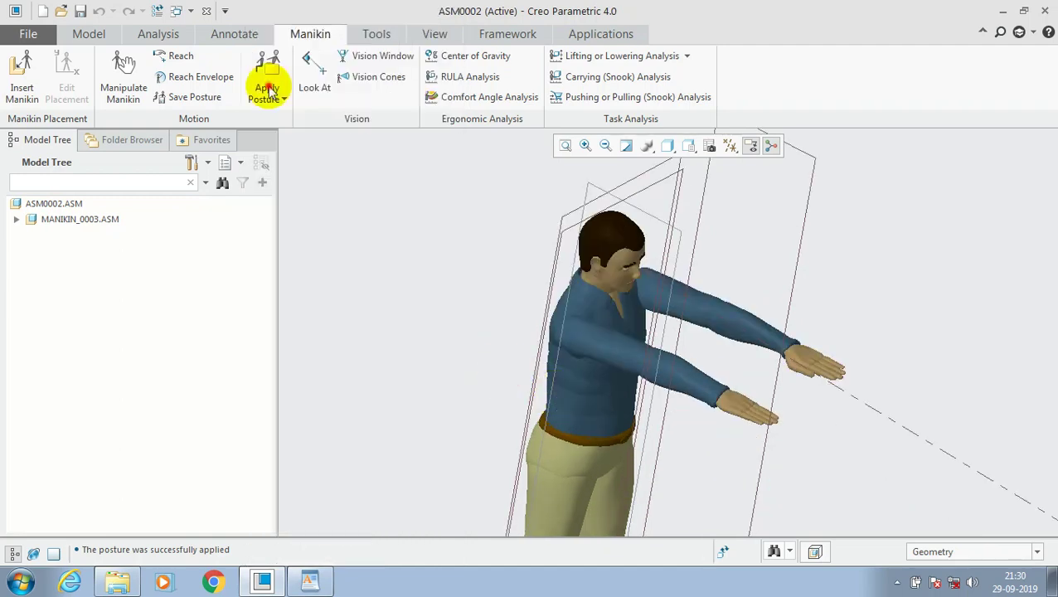
Close one of the manikin's hands into a fist
left_click(268, 90)
scroll(278, 124, "down", 10)
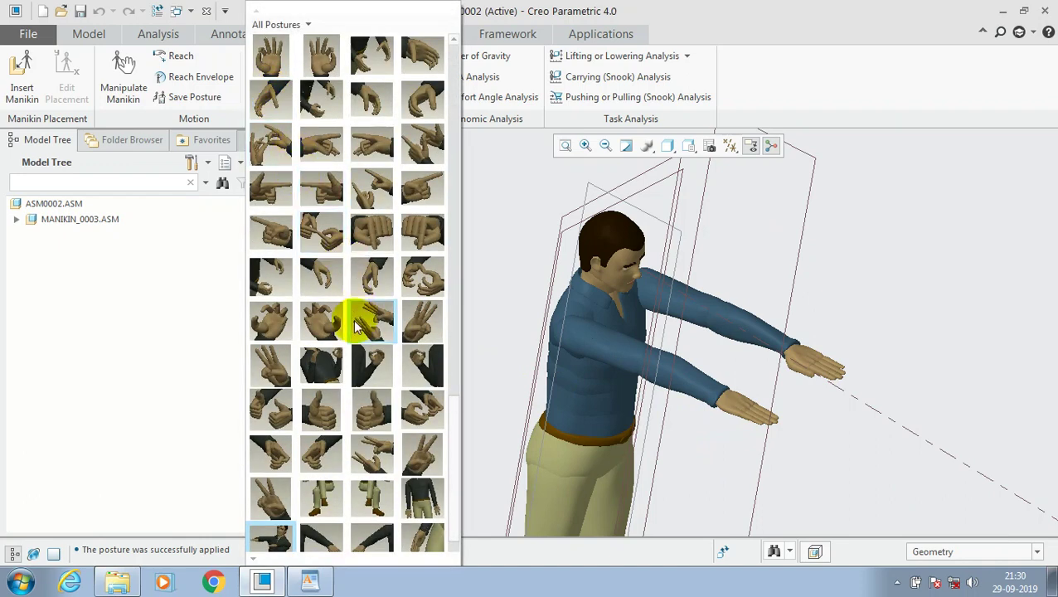
scroll(357, 332, "down", 1)
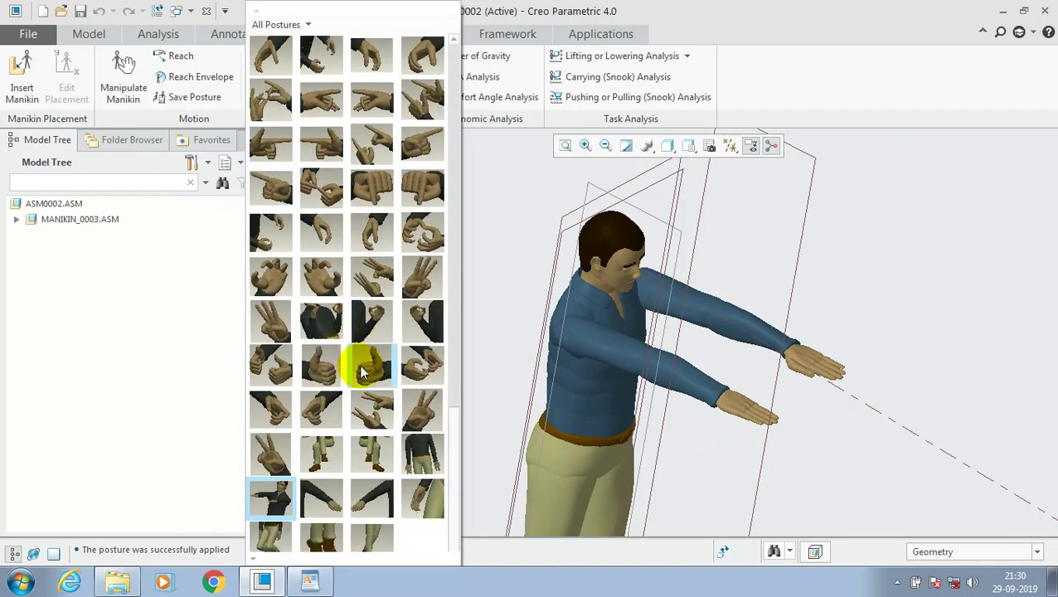
left_click(370, 366)
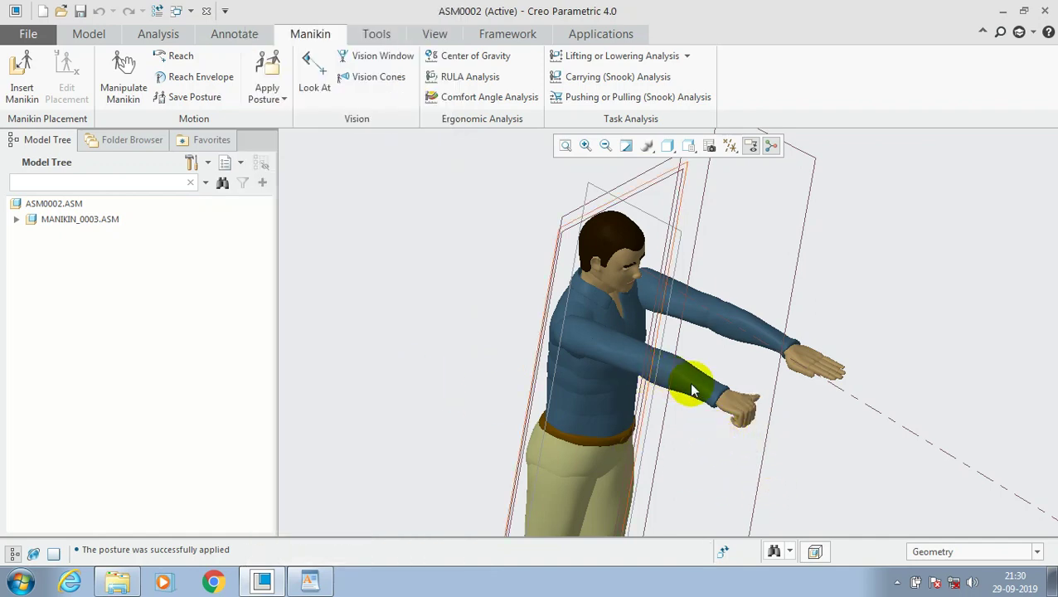
Apply a pointing index-finger hand posture
scroll(791, 401, "down", 2)
scroll(789, 403, "down", 1)
scroll(787, 396, "up", 1)
scroll(744, 370, "up", 1)
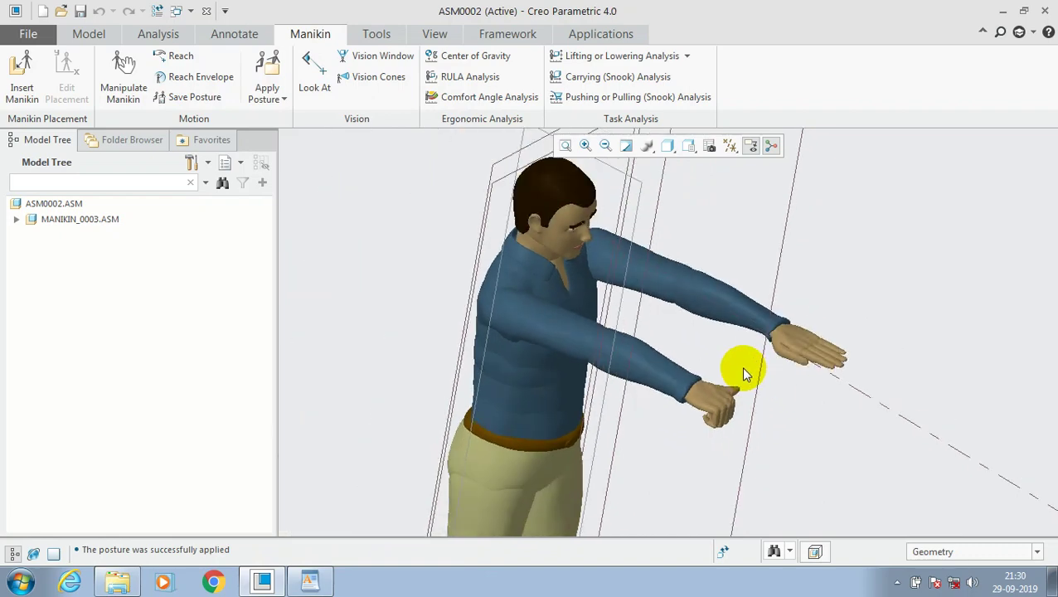
scroll(668, 243, "down", 2)
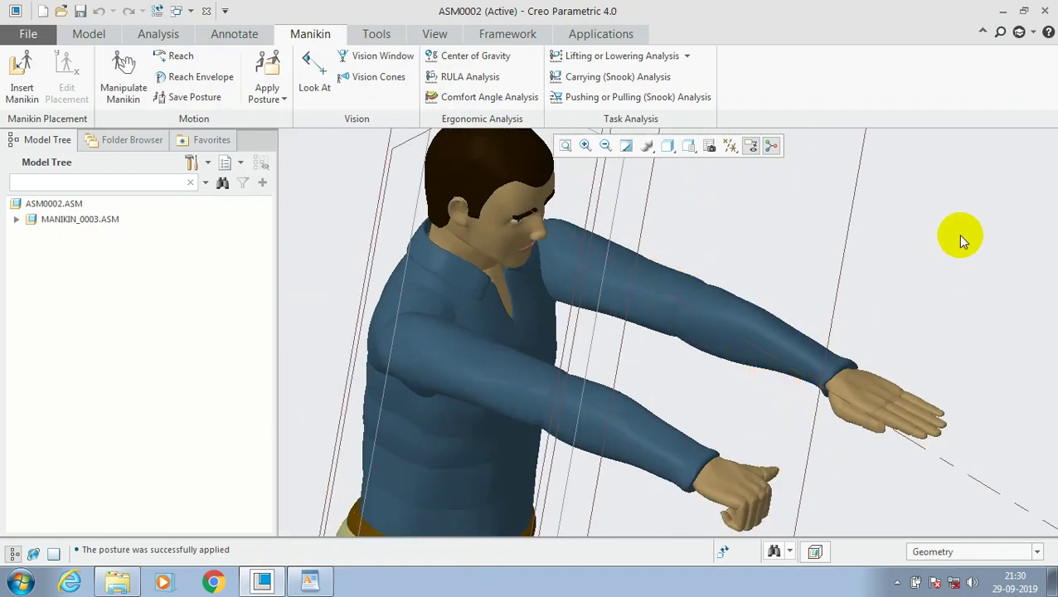
scroll(920, 359, "up", 2)
left_click(287, 100)
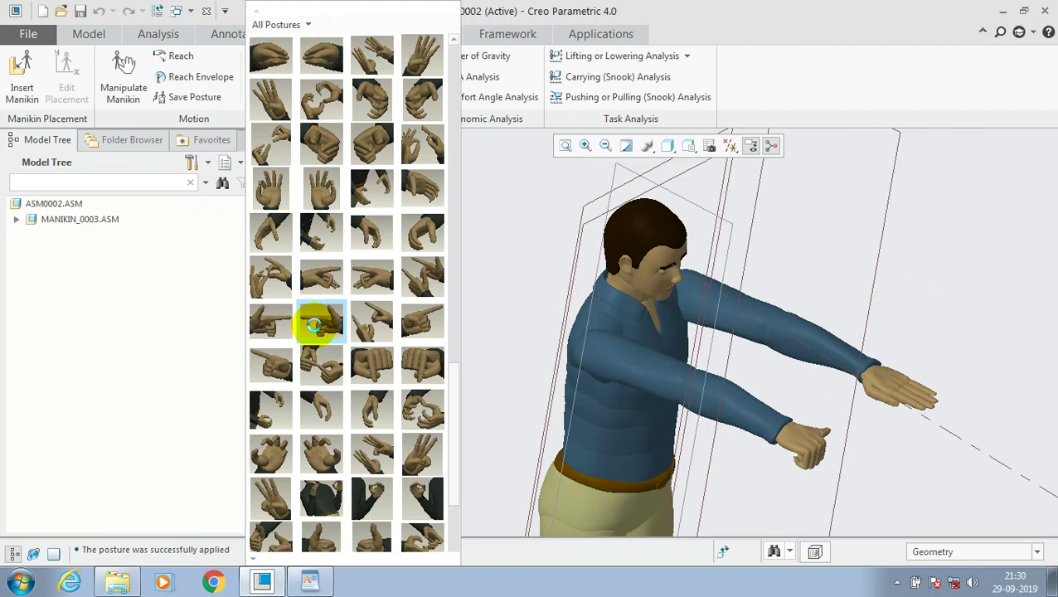
left_click(314, 325)
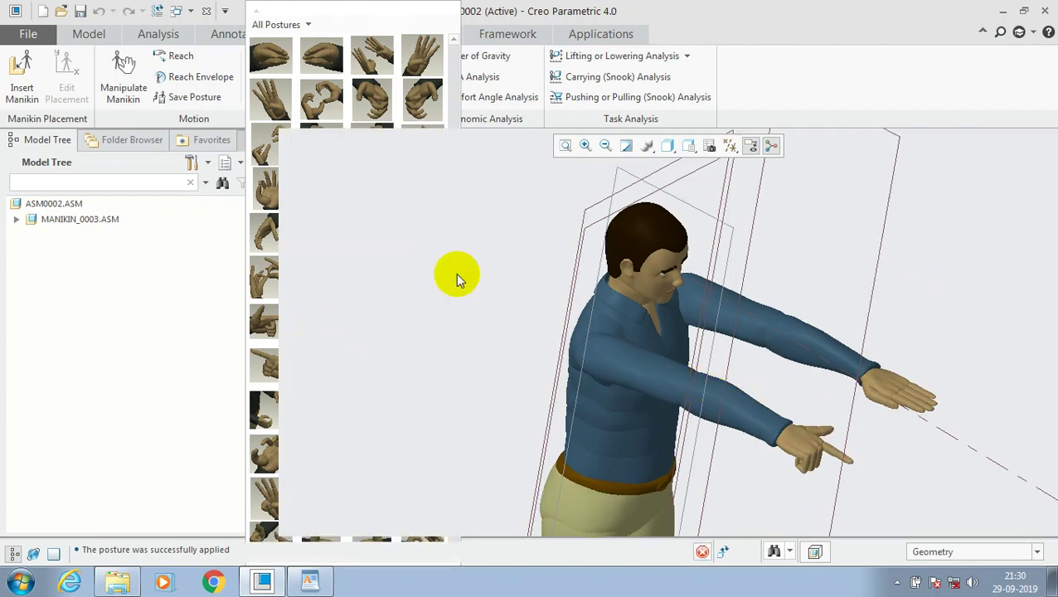
Curl the other hand into a loose grip and view from front-right
left_click(274, 92)
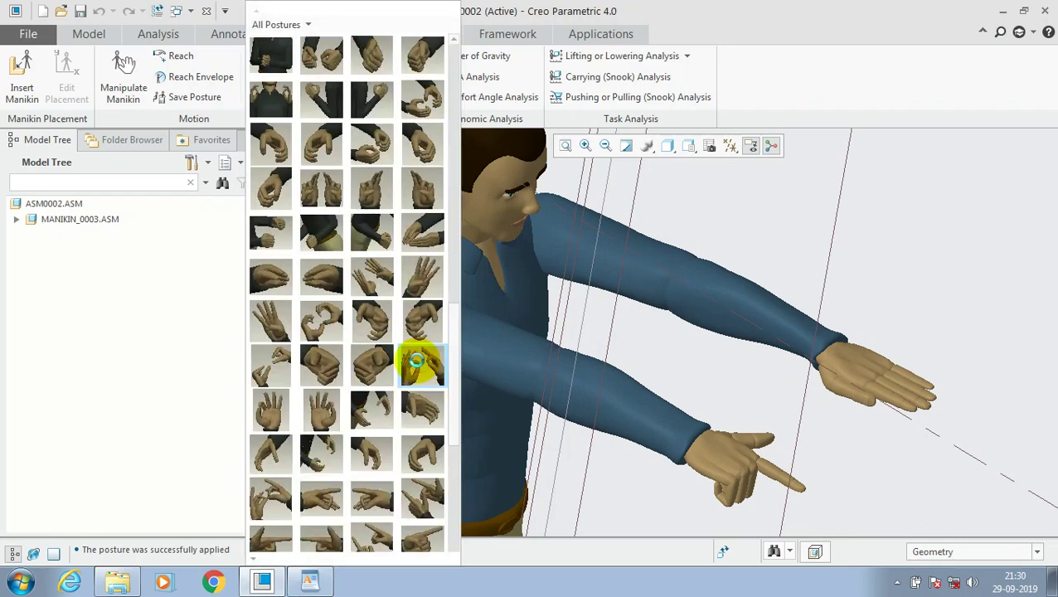
left_click(418, 361)
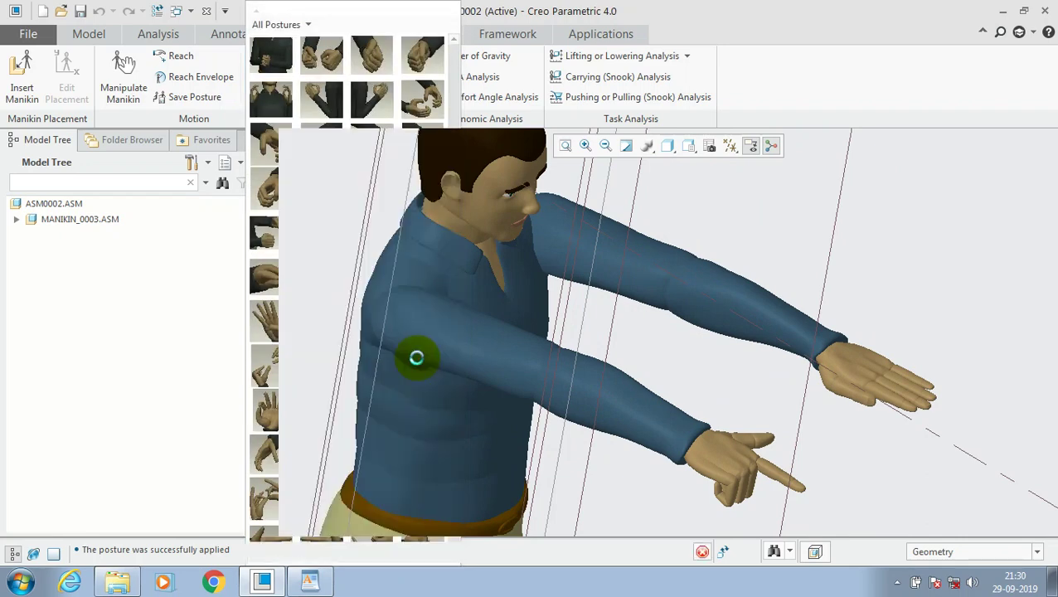
mouse_move(933, 430)
middle_mouse_down()
mouse_move(867, 415)
mouse_move(857, 440)
mouse_move(869, 429)
middle_mouse_up()
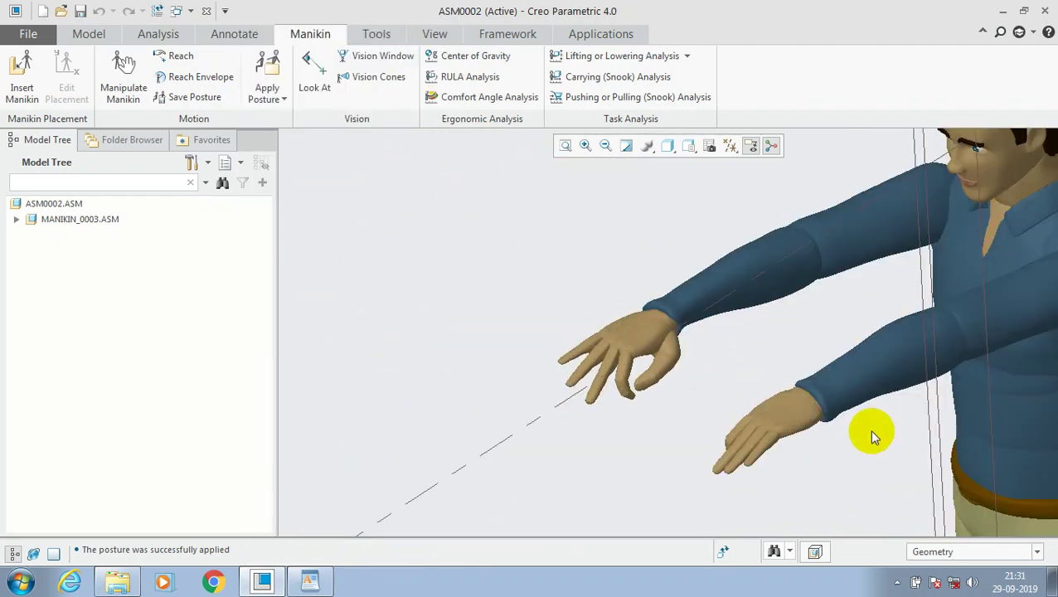